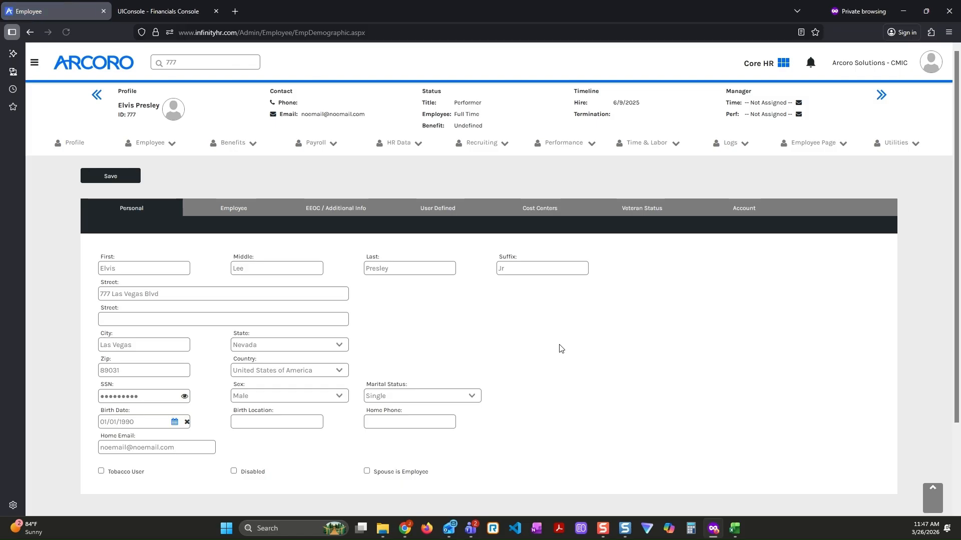
# Open the integrations management area from Core HR and review the CMiC to CoreHR and CoreHR to CMiC syncs
pyautogui.click(777, 67)
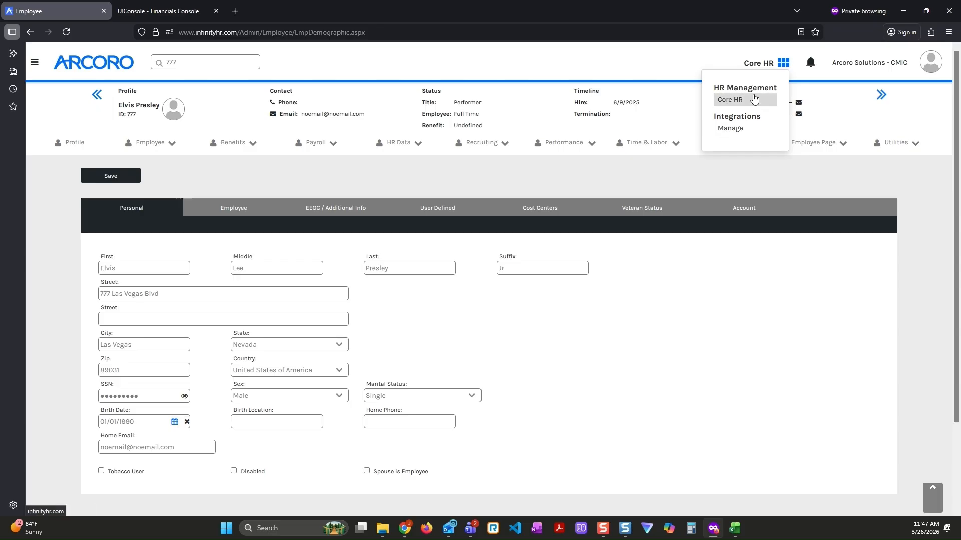
pyautogui.click(744, 132)
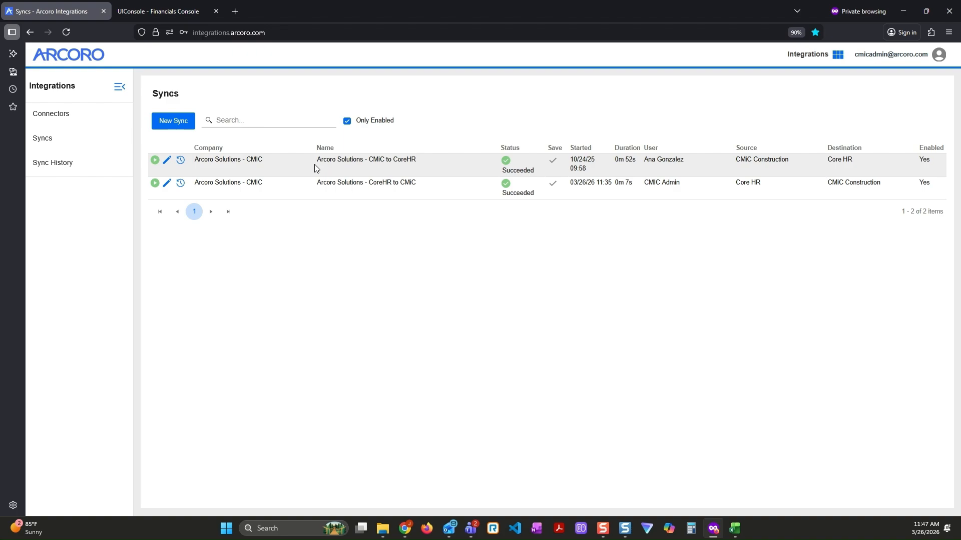
pyautogui.click(427, 164)
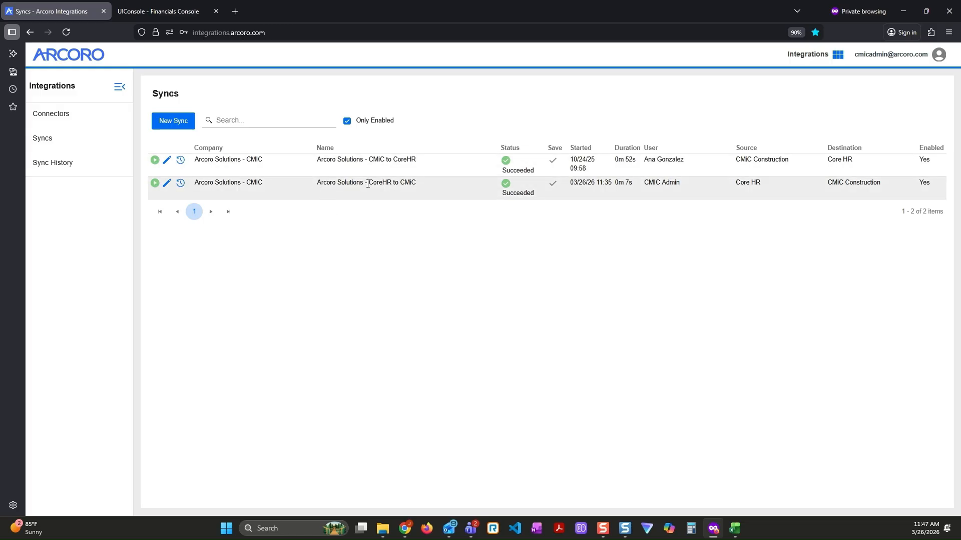
pyautogui.click(423, 189)
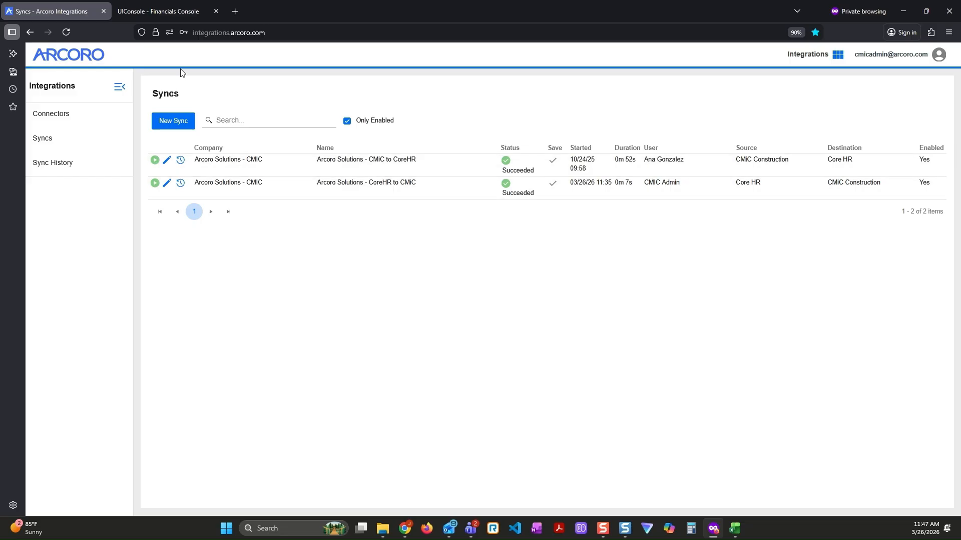
# Switch to CMiC Enterprise, reload the Employee Profile program and search its details for the employee's ID
pyautogui.click(160, 12)
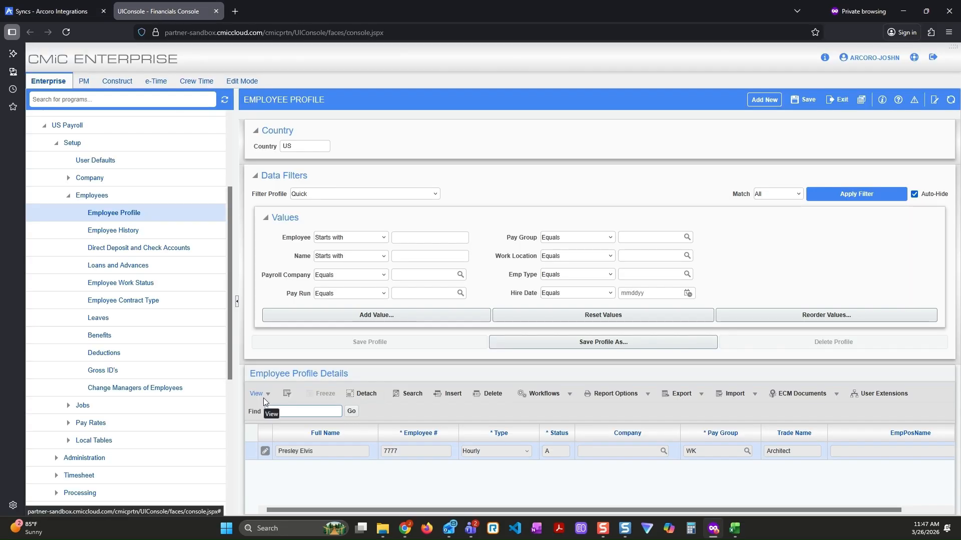
pyautogui.click(125, 213)
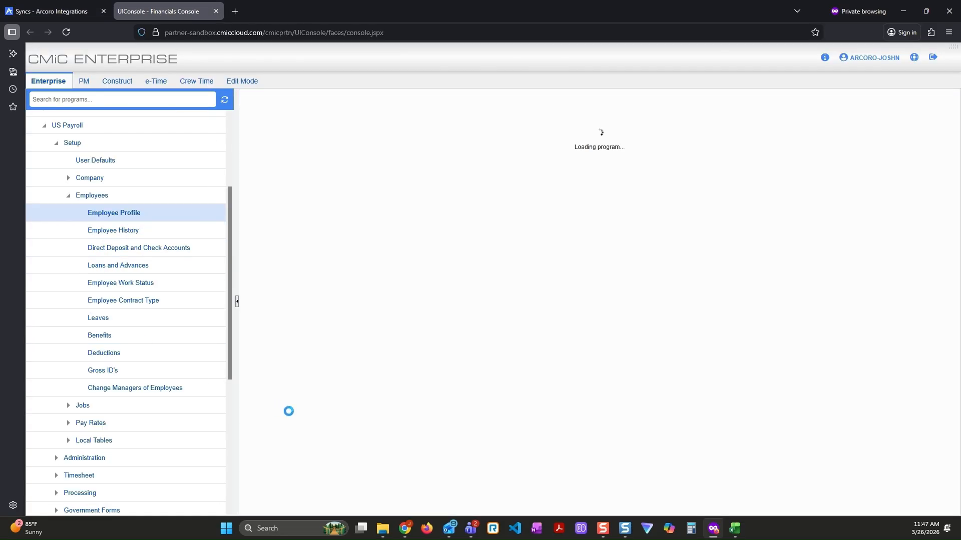
pyautogui.click(314, 409)
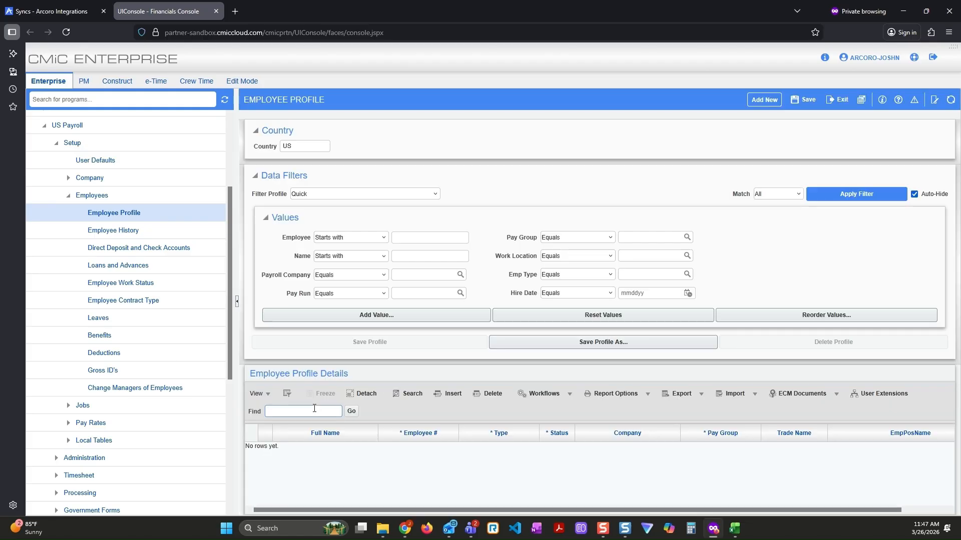
pyautogui.write('777')
pyautogui.click(351, 412)
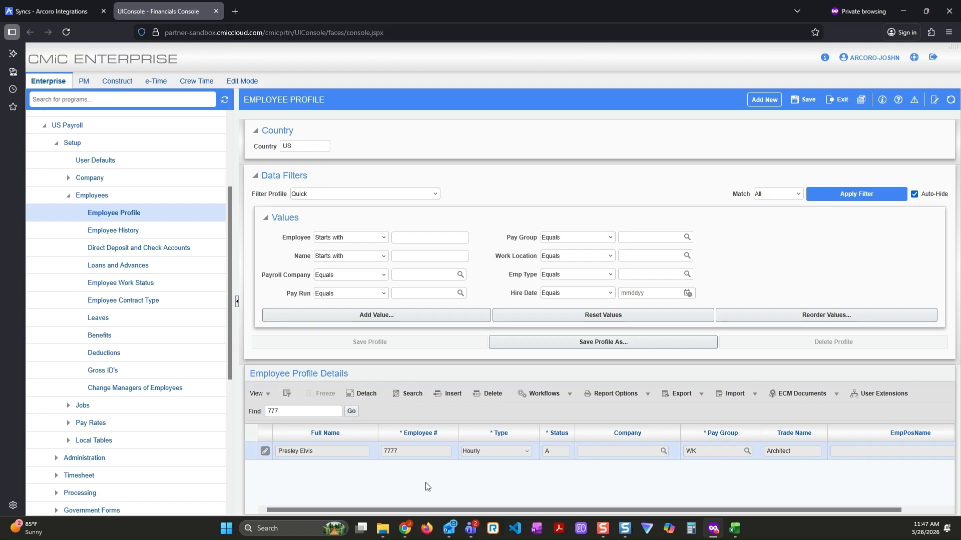
pyautogui.click(398, 452)
pyautogui.click(391, 458)
# Switch back to Arcoro Integrations and bring up the run options for the Arcoro Solutions - CoreHR to CMiC sync
pyautogui.click(53, 11)
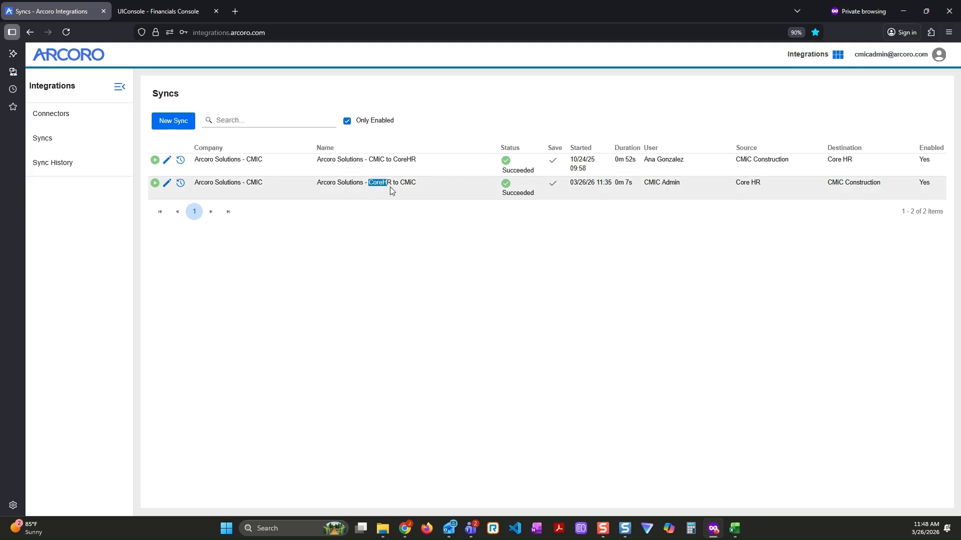
pyautogui.click(365, 306)
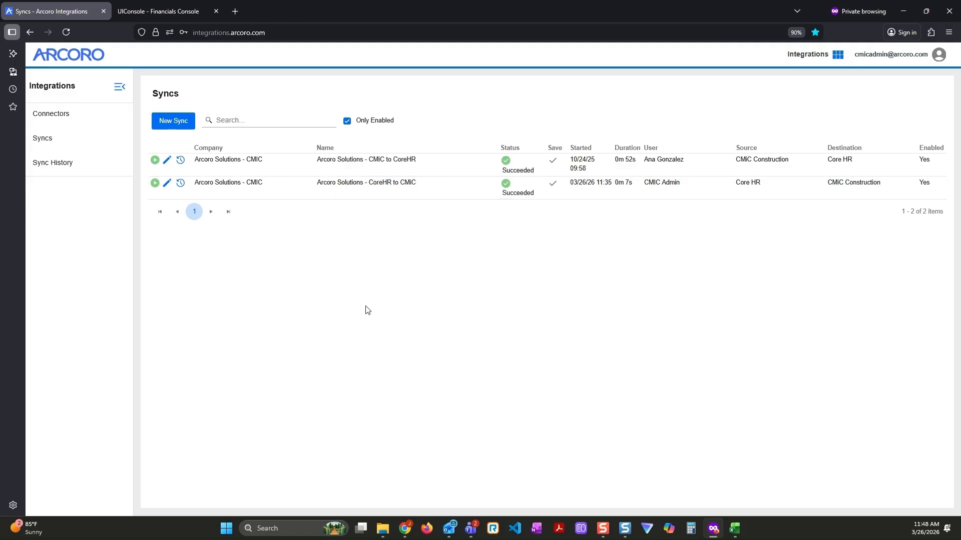
pyautogui.click(155, 184)
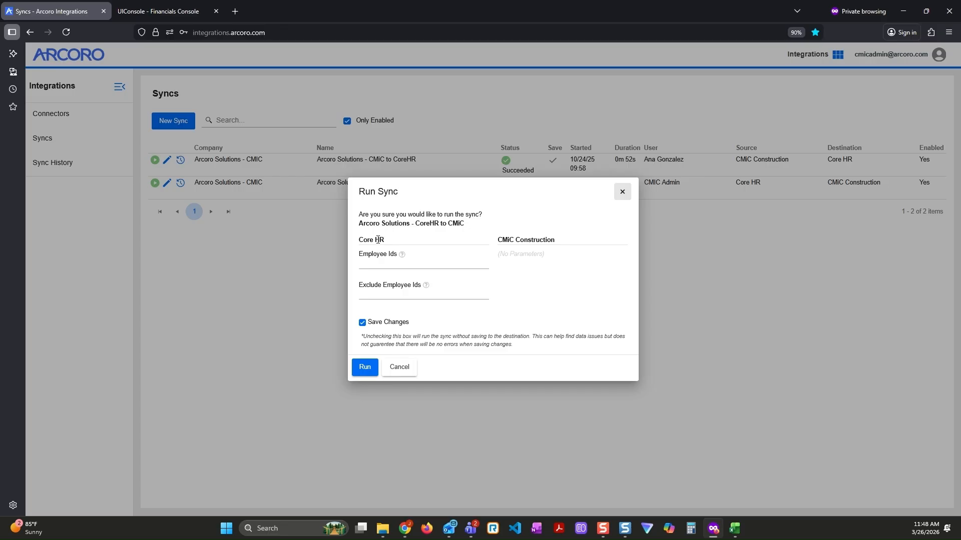
# Enter four comma-separated employee IDs in the Employee Ids parameter of the Core HR source
pyautogui.click(374, 264)
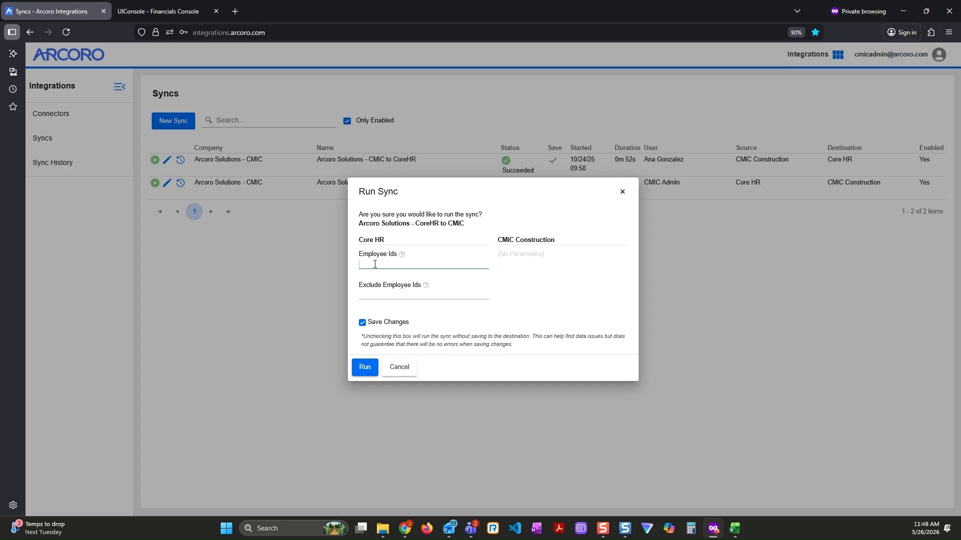
pyautogui.write('777, 789,851,454')
# Move the list of IDs from Employee Ids to Exclude Employee Ids, and clear it from there
pyautogui.moveTo(422, 266); pyautogui.dragTo(356, 266)
pyautogui.hotkey('ctrl', 'c')
pyautogui.press('BackSpace')
pyautogui.click(419, 296)
pyautogui.hotkey('ctrl', 'v')
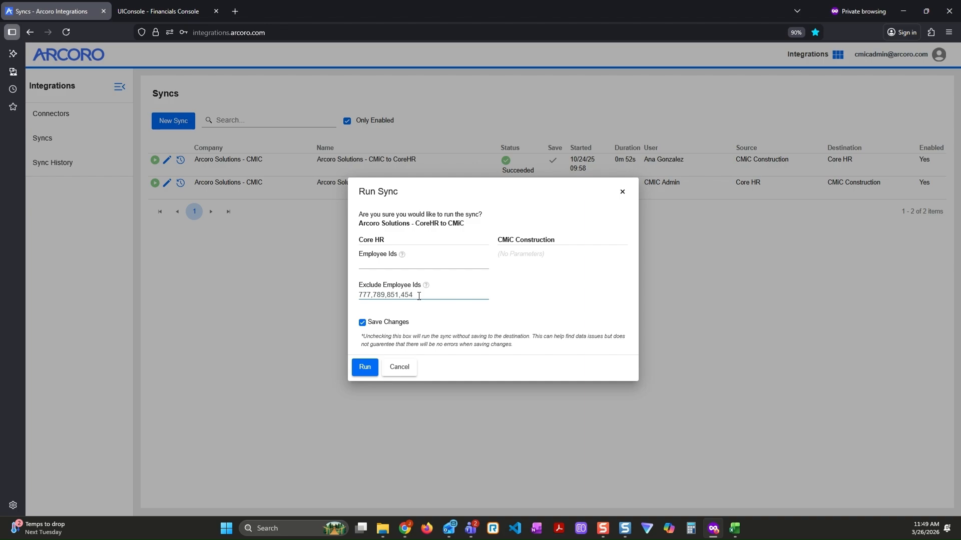
pyautogui.moveTo(419, 296); pyautogui.dragTo(356, 298)
pyautogui.press('BackSpace')
# Turn the Save Changes option off and back on for the sync run
pyautogui.click(363, 325)
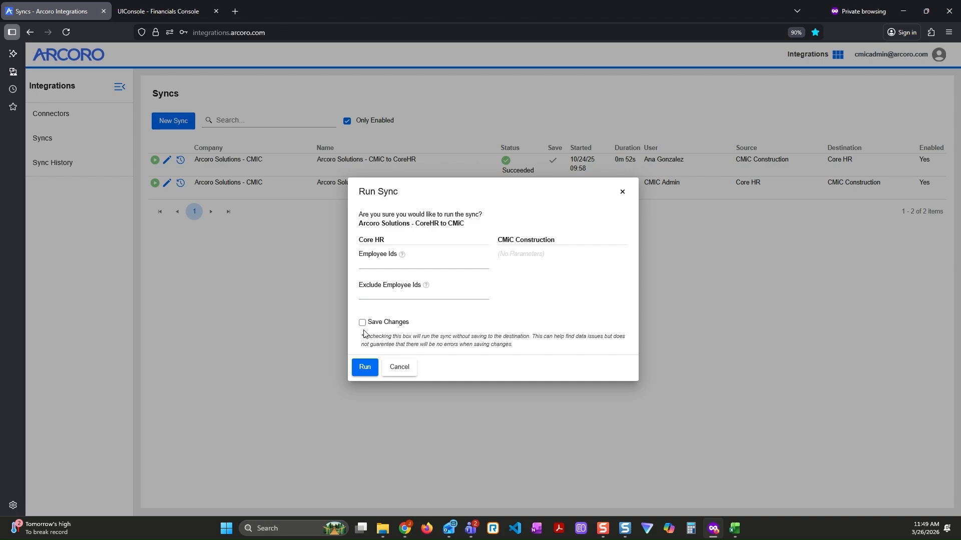
pyautogui.click(362, 325)
pyautogui.click(363, 324)
pyautogui.click(363, 323)
# Restrict the CoreHR to CMiC sync to the single employee's ID and run it with Save Changes enabled
pyautogui.click(368, 263)
pyautogui.write('777')
pyautogui.click(366, 367)
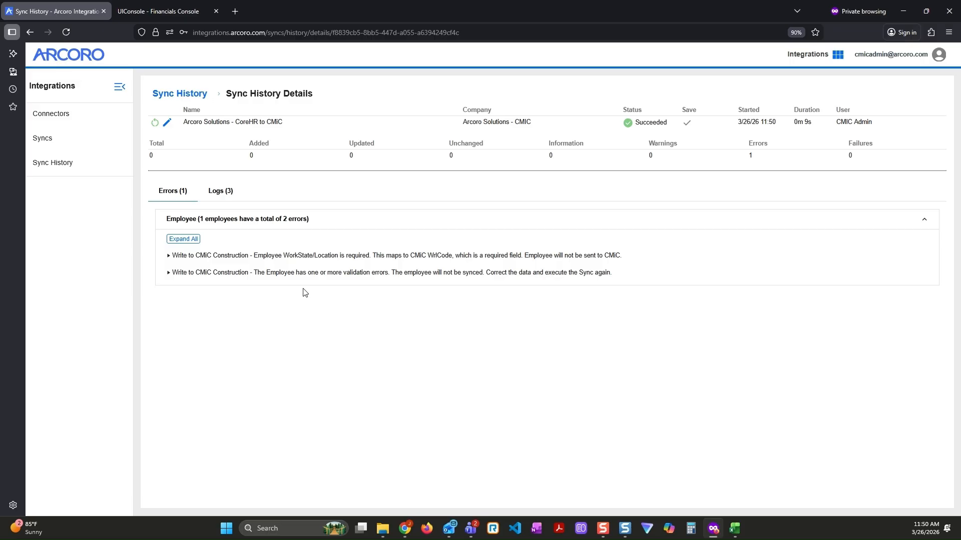
# Expand both Write to CMiC Construction errors in the sync details to examine the affected employee
pyautogui.click(305, 256)
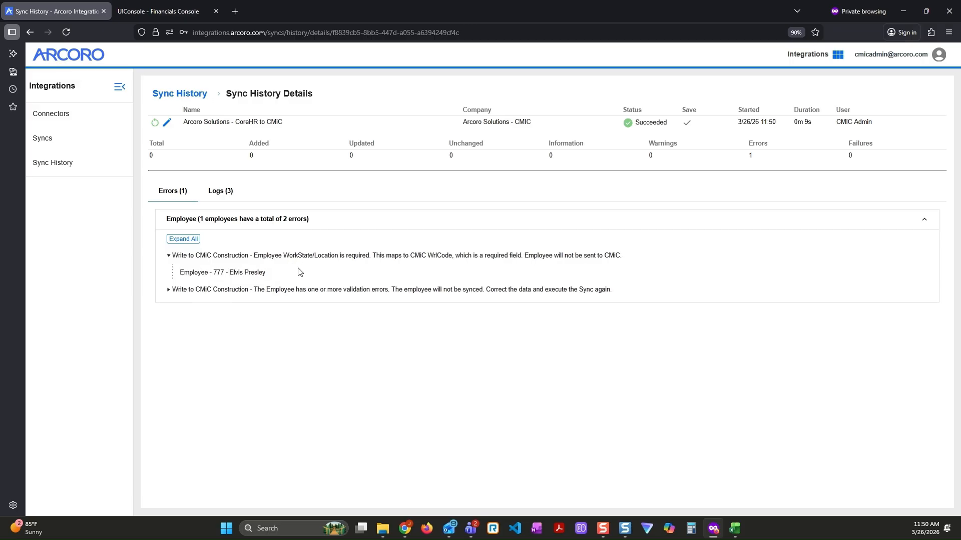
pyautogui.click(276, 291)
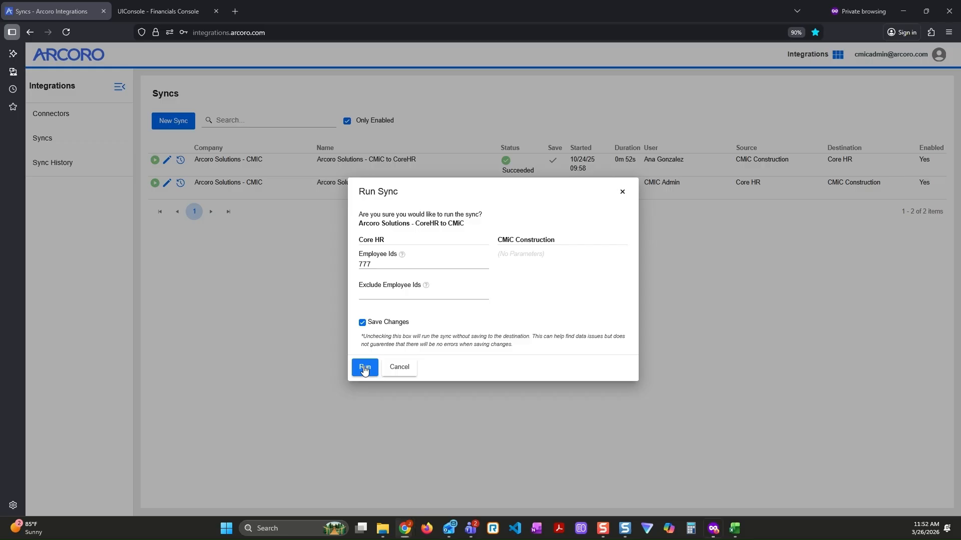
# Run the CoreHR to CMiC sync again for the same employee with Save Changes enabled, and check its Added summary
pyautogui.click(365, 368)
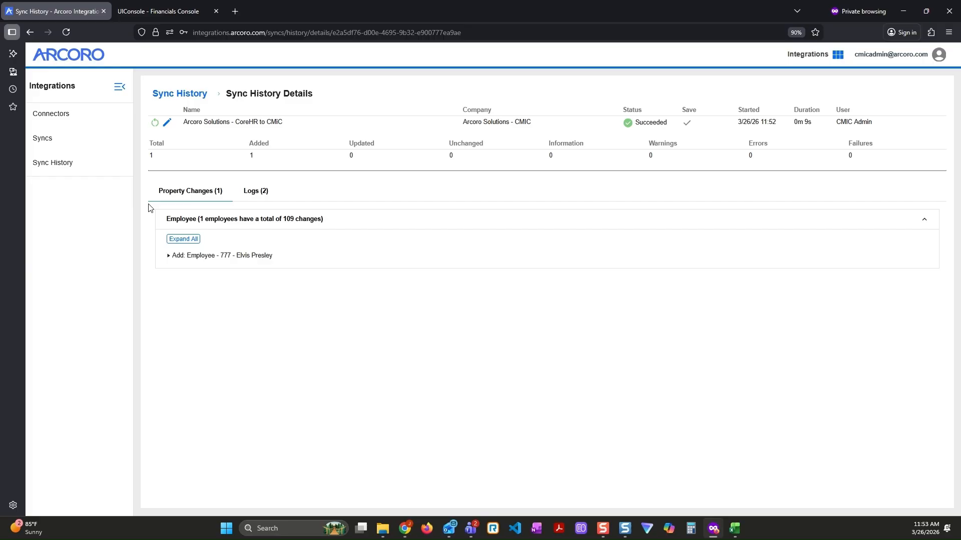
pyautogui.doubleClick(261, 144)
pyautogui.moveTo(173, 257); pyautogui.dragTo(274, 271)
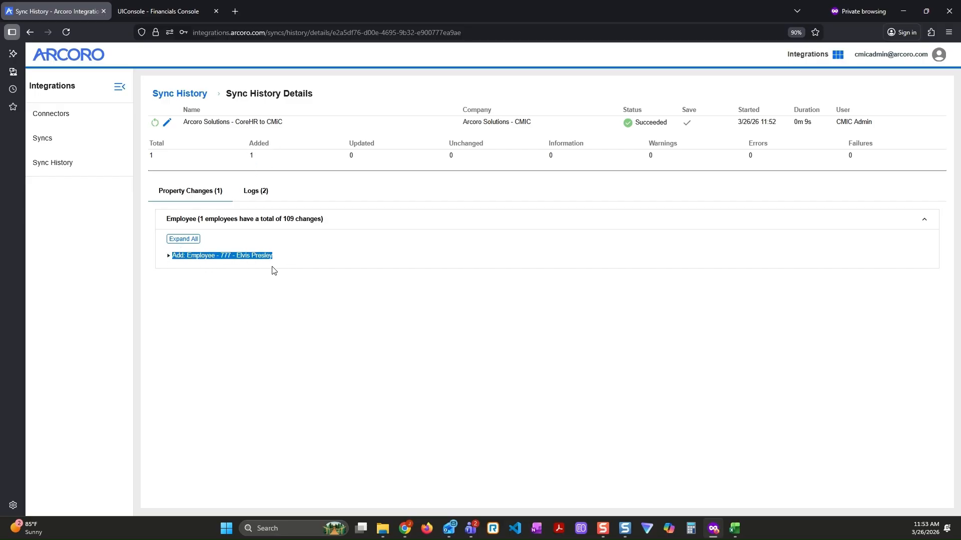
pyautogui.click(268, 316)
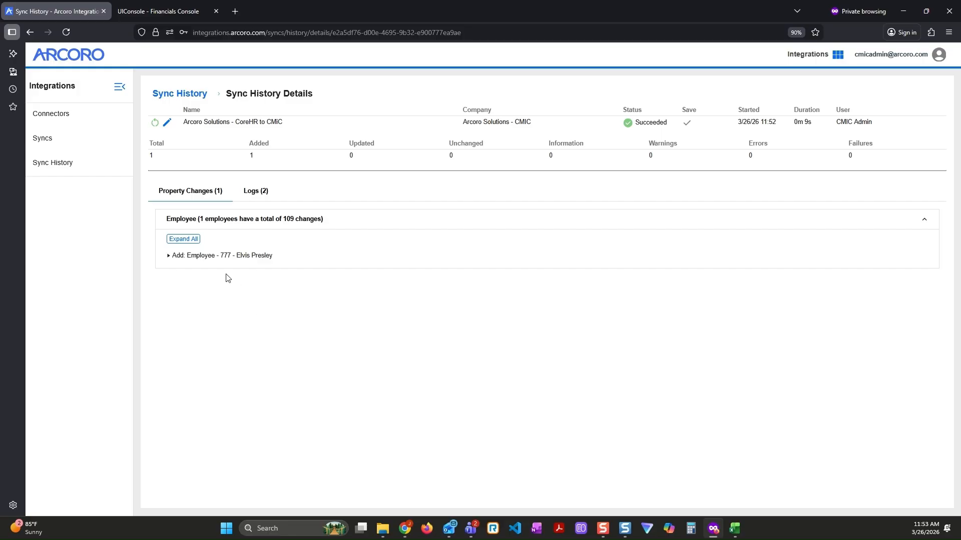
# Expand the added employee's entry and examine the property changes for profile, address, compensation, direct deposit, federal tax and state taxes
pyautogui.click(207, 259)
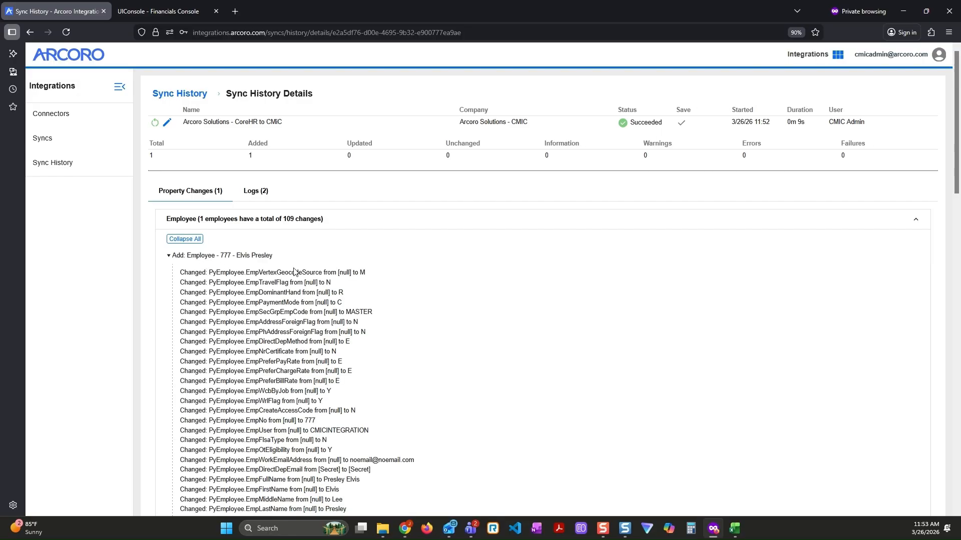
pyautogui.scroll(-2, 372, 278)
pyautogui.scroll(-2, 372, 278)
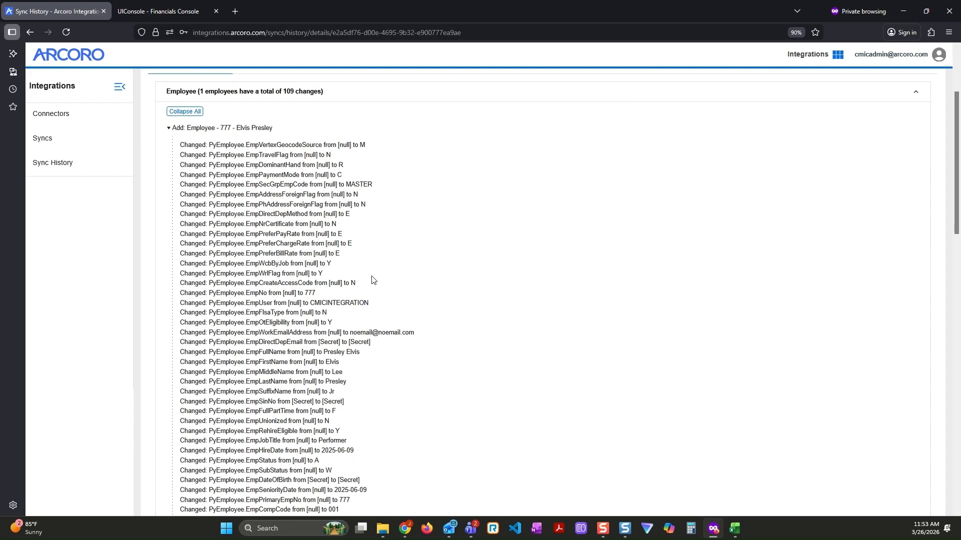
pyautogui.scroll(-2, 372, 281)
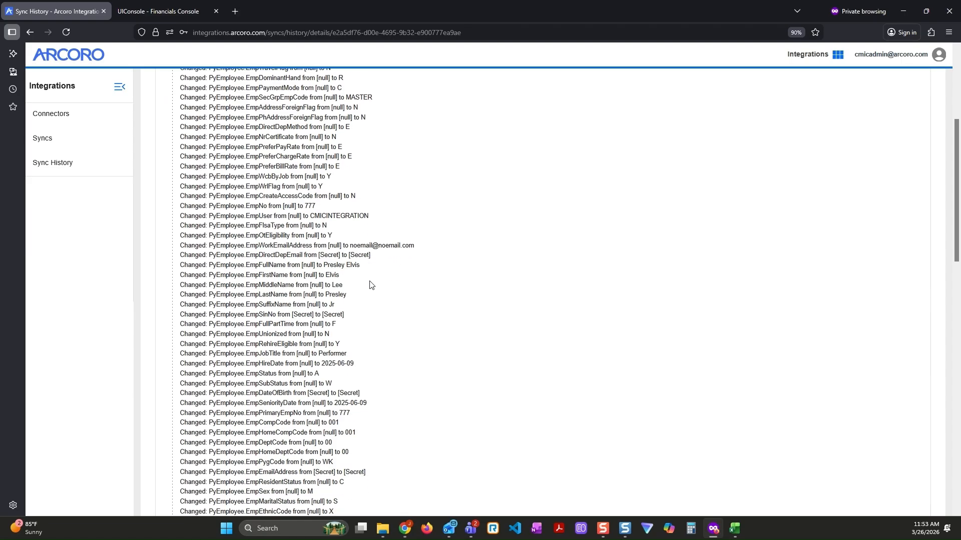
pyautogui.scroll(-8, 369, 286)
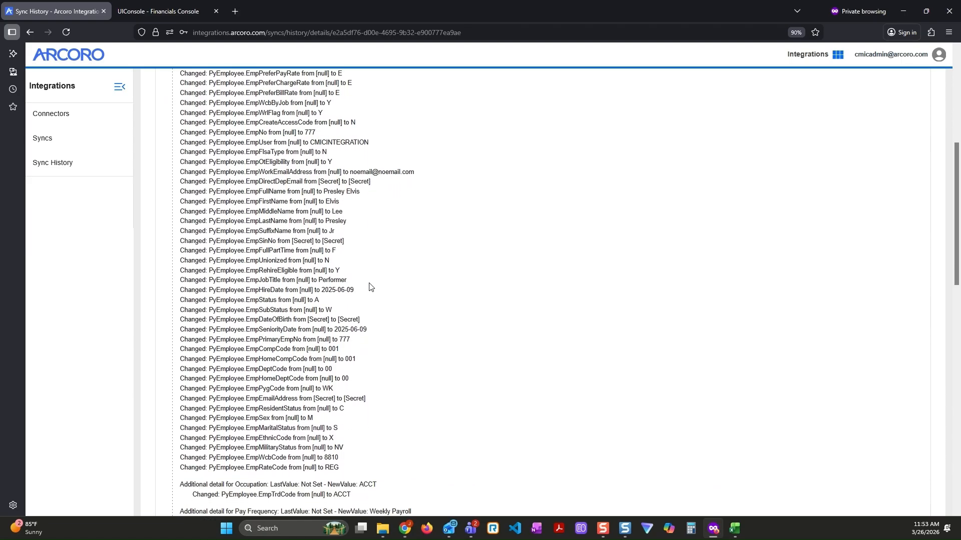
pyautogui.scroll(-6, 369, 288)
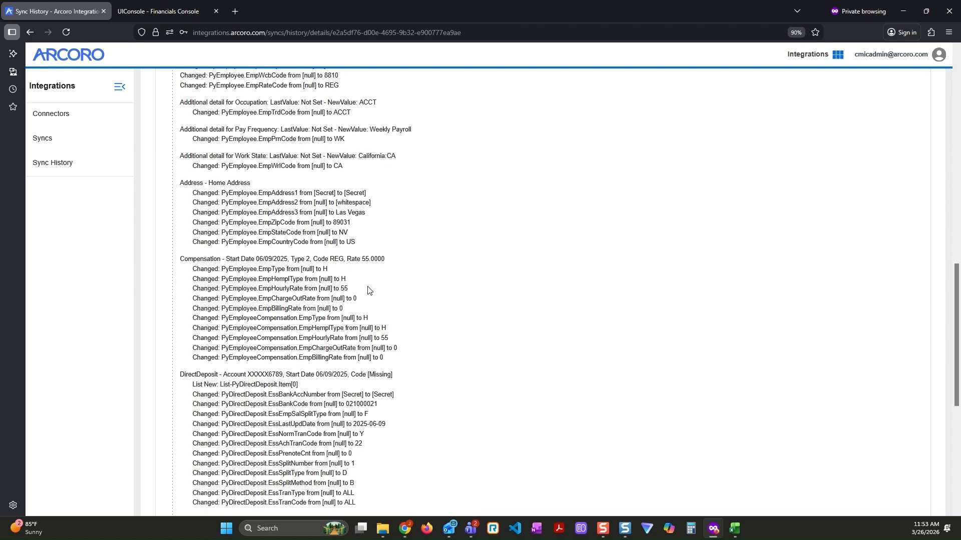
pyautogui.scroll(3, 369, 289)
pyautogui.scroll(2, 333, 310)
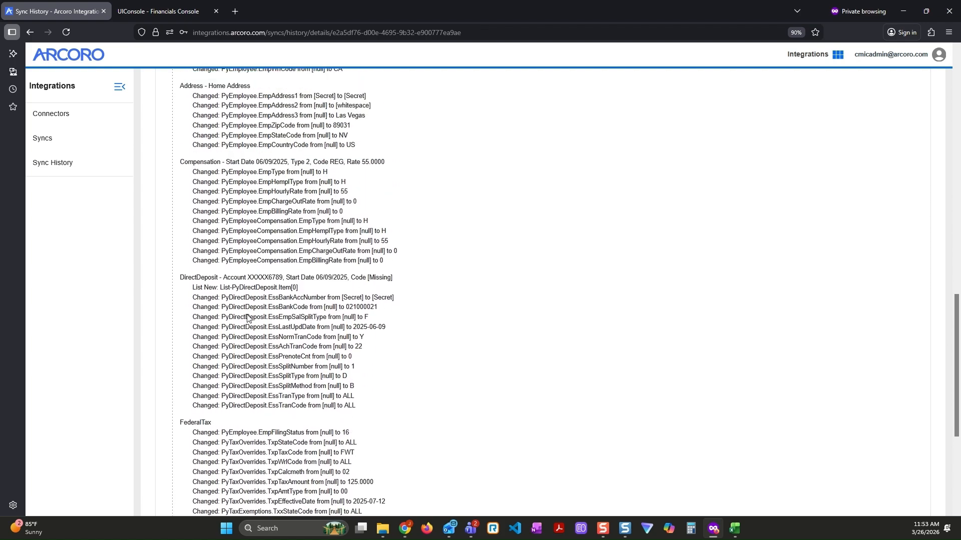
pyautogui.scroll(-3, 226, 243)
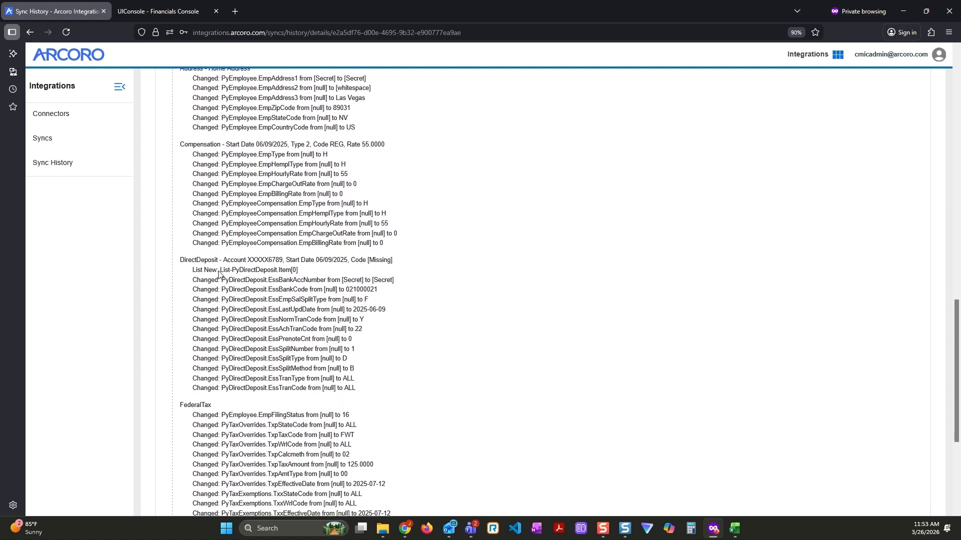
pyautogui.scroll(-3, 216, 320)
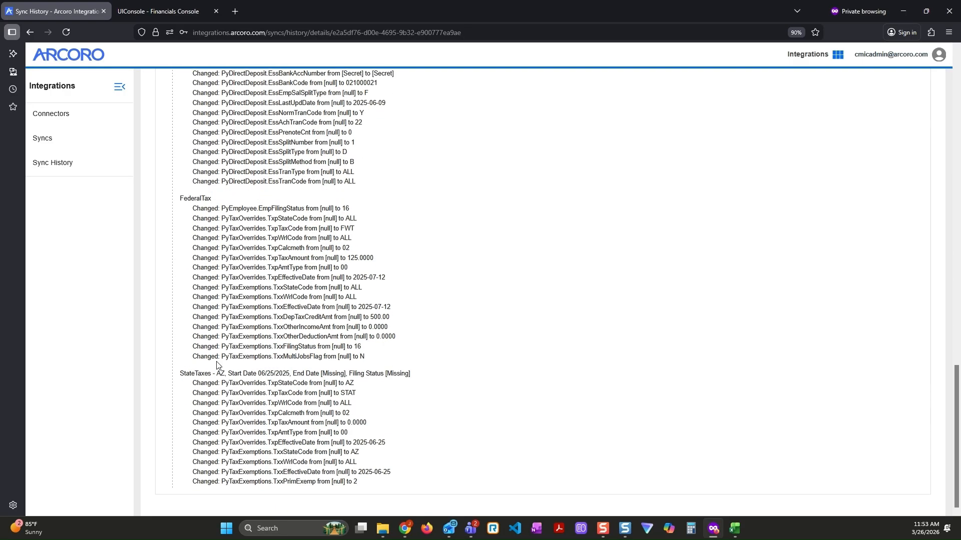
pyautogui.scroll(5, 219, 365)
pyautogui.scroll(15, 322, 454)
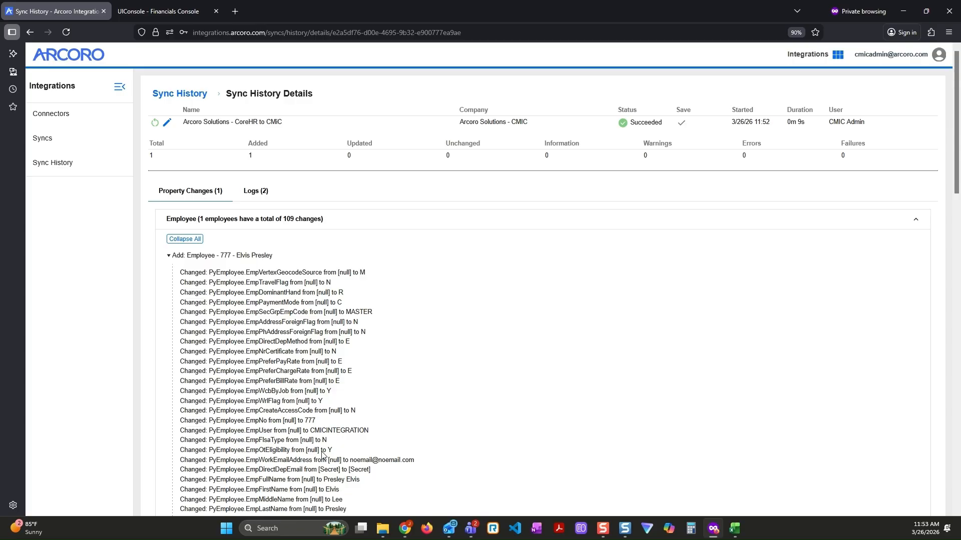
# Switch to CMiC Enterprise and repeat the Employee Profile search for the synced employee's ID
pyautogui.click(158, 11)
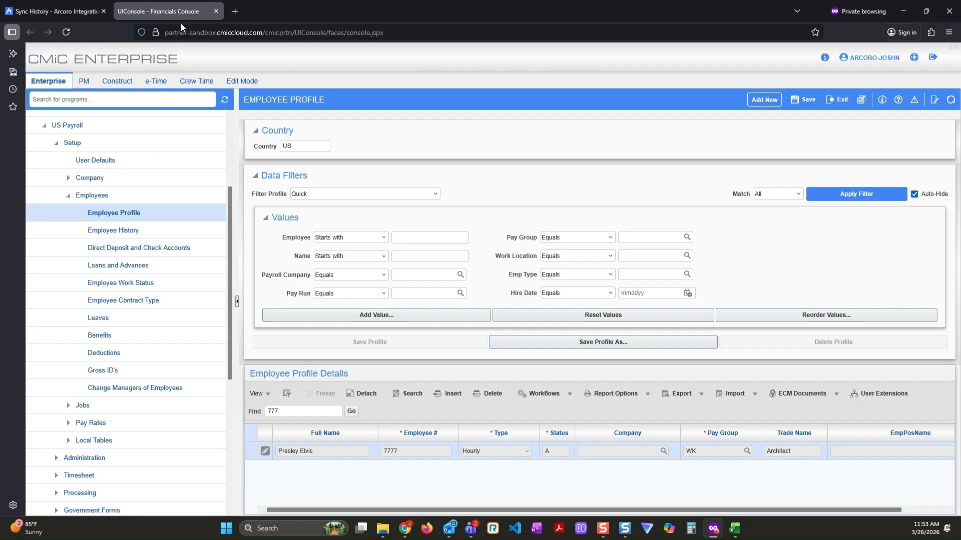
pyautogui.click(138, 214)
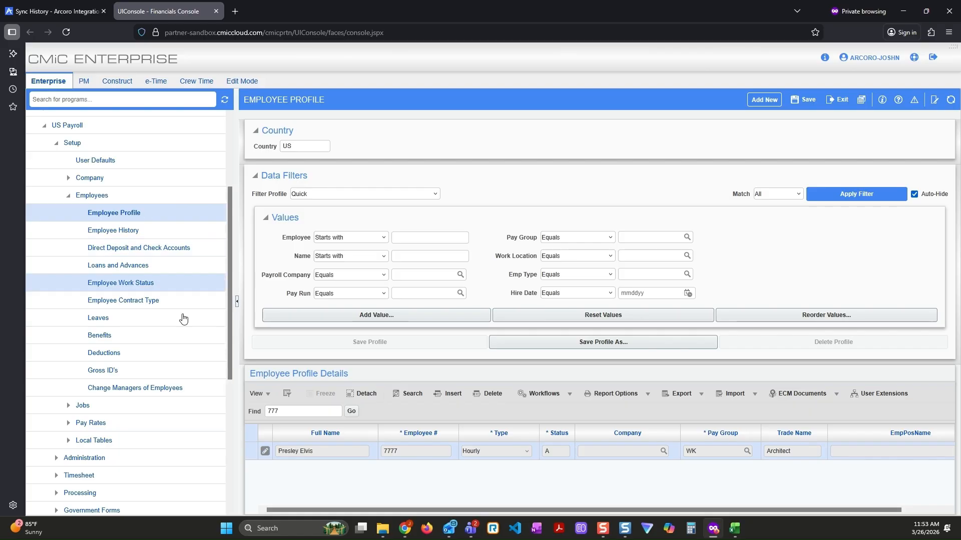
pyautogui.click(279, 413)
pyautogui.write('777')
pyautogui.press('Return')
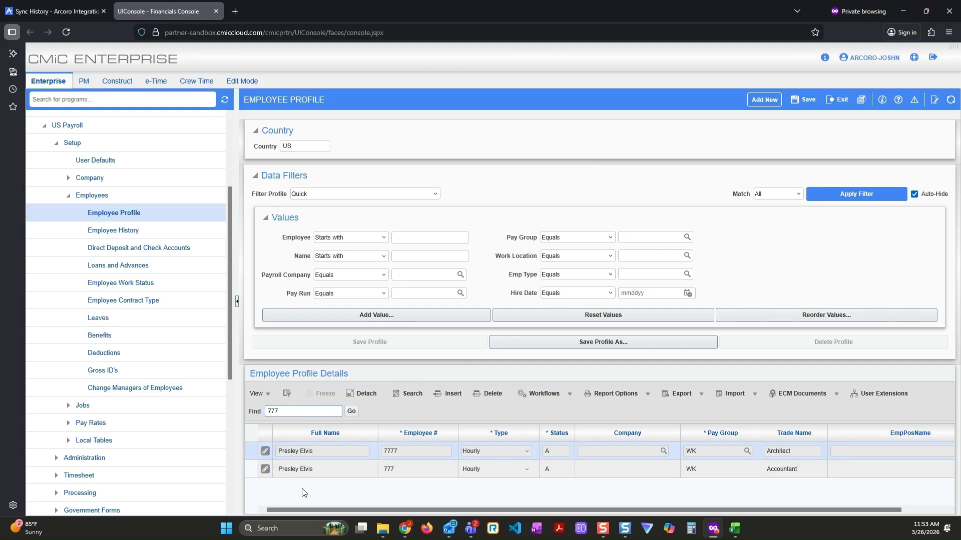
# Open the profile of the newly synced employee with the Accountant trade and view its Company details
pyautogui.click(284, 476)
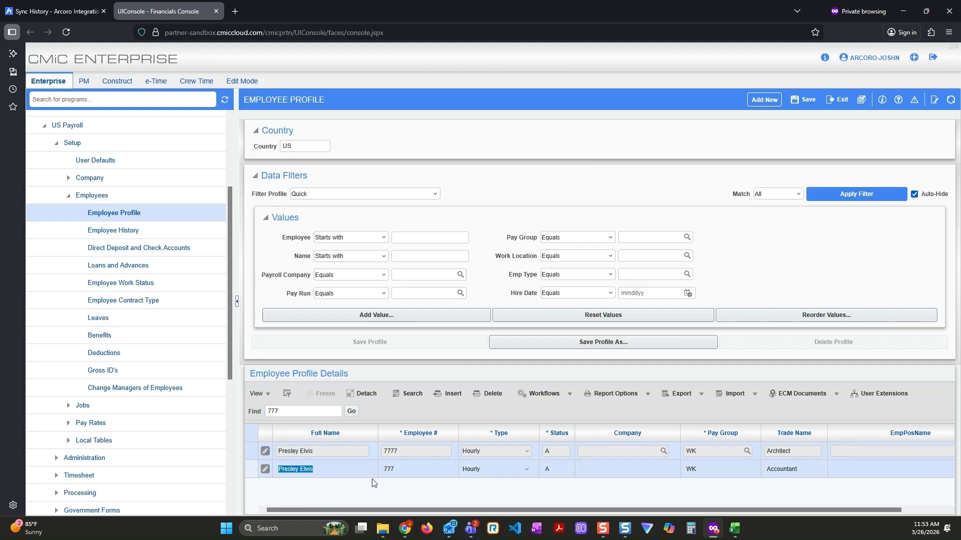
pyautogui.click(384, 473)
pyautogui.click(266, 470)
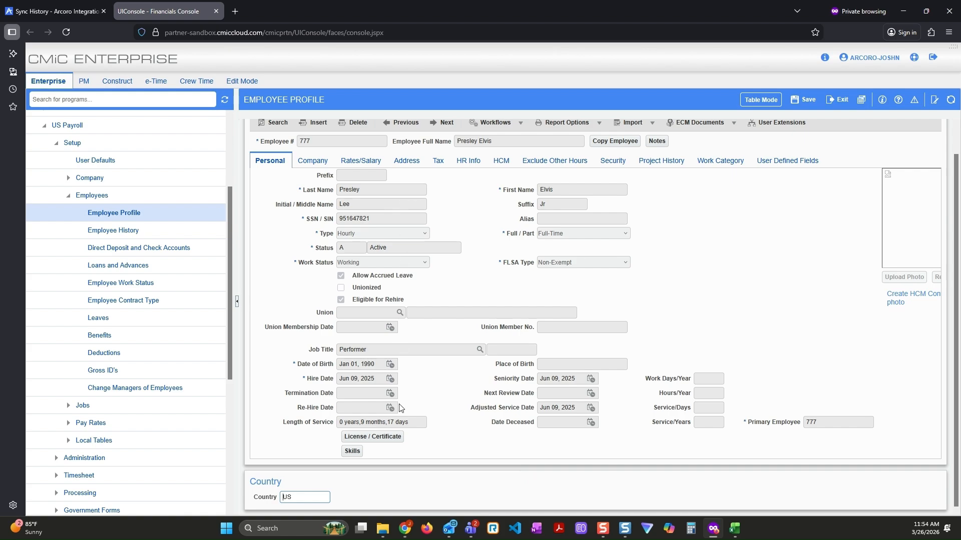
pyautogui.click(323, 165)
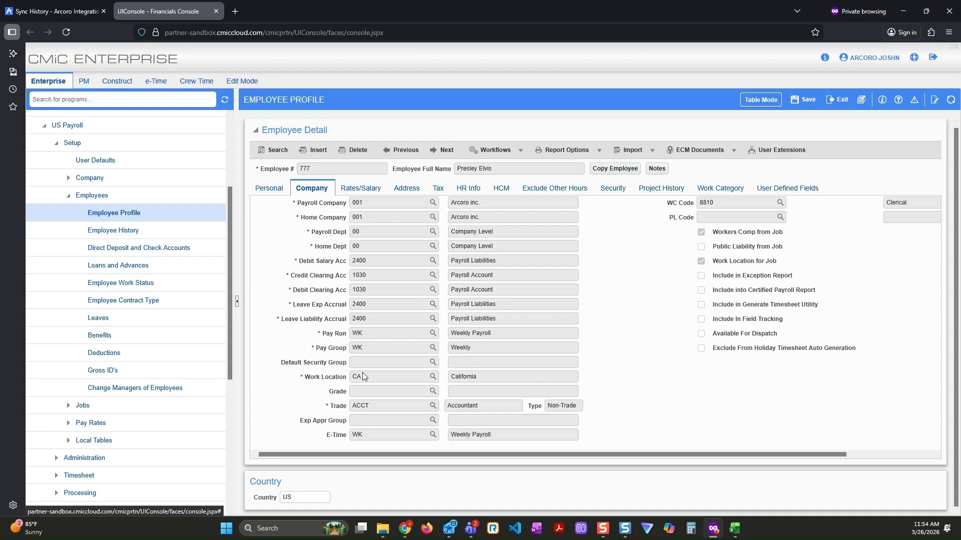
# Review the synced employee's Rates/Salary, Address and Tax details in the employee profile
pyautogui.click(371, 189)
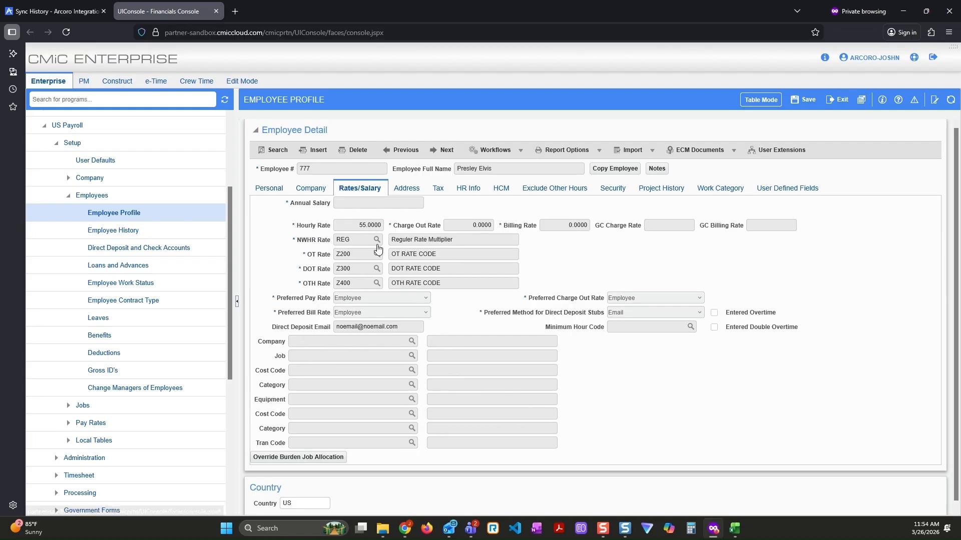
pyautogui.click(413, 195)
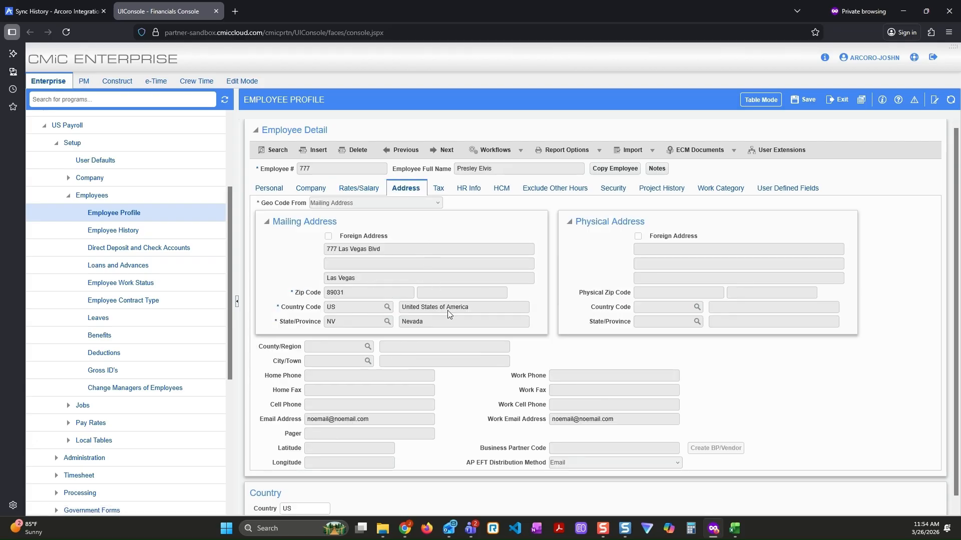
pyautogui.click(438, 192)
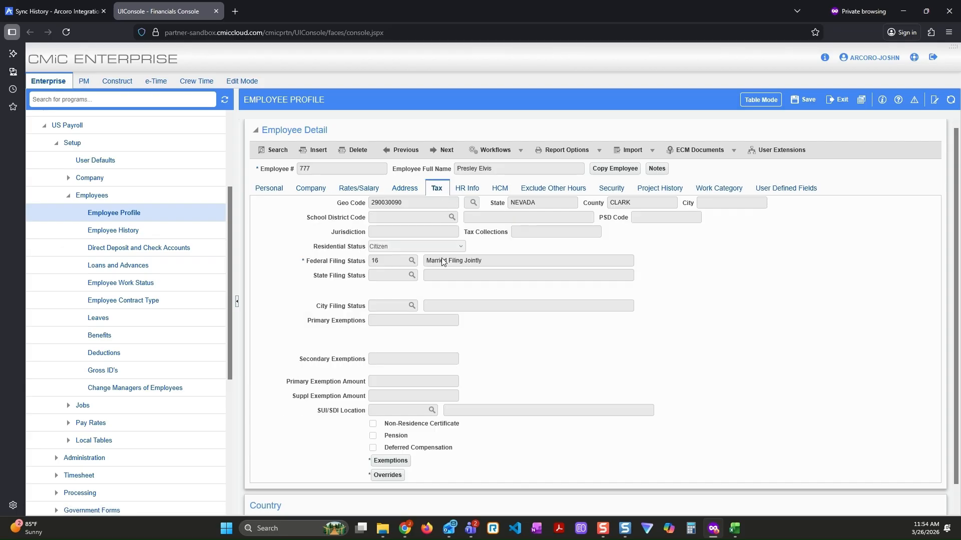
# Examine the employee's tax exemptions and tax overrides, closing each window after review
pyautogui.click(389, 461)
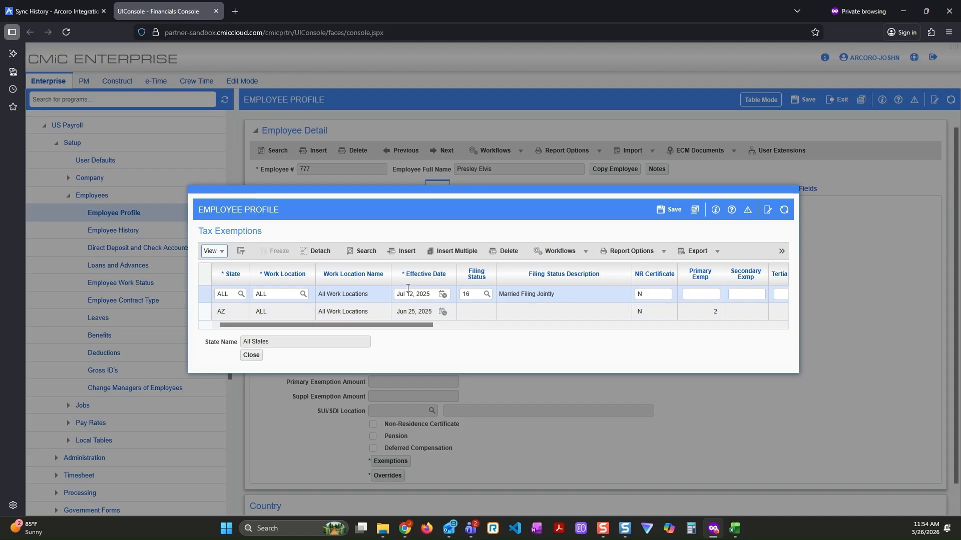
pyautogui.click(254, 353)
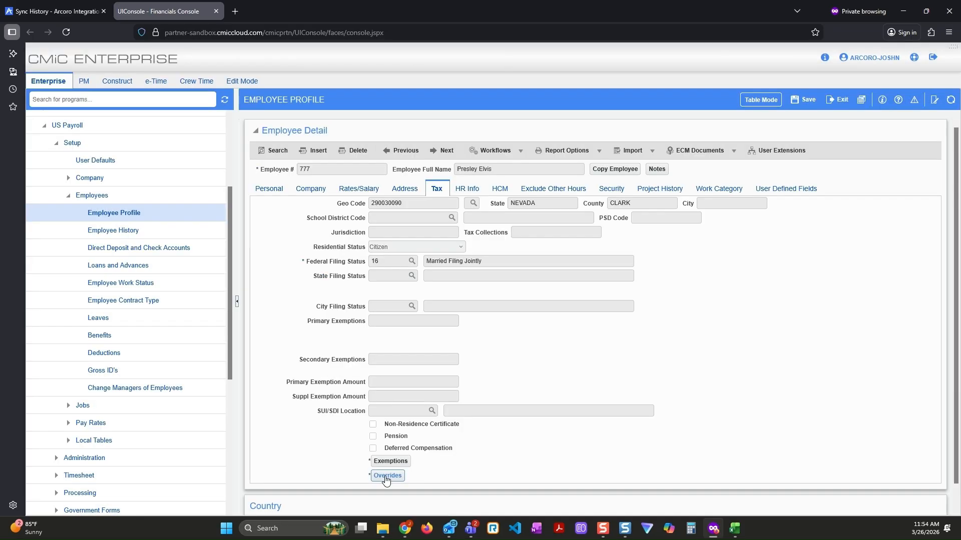
pyautogui.click(386, 475)
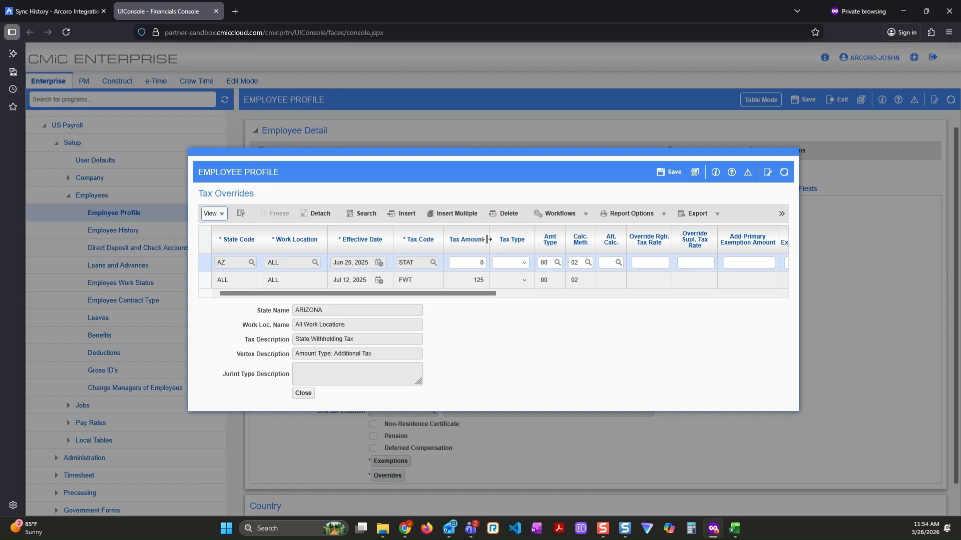
pyautogui.click(303, 394)
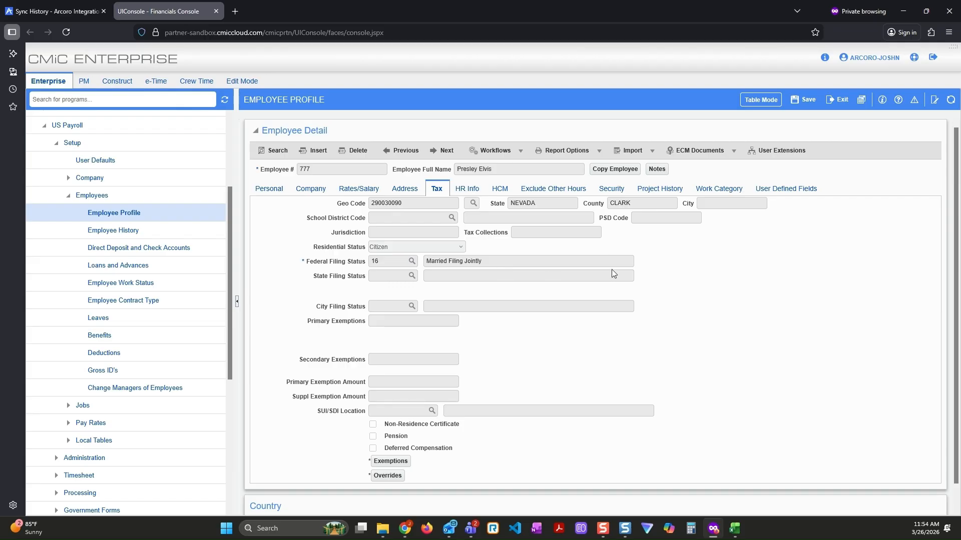
# Look up the synced employee's account details in Direct Deposit and Check Accounts by employee ID
pyautogui.click(136, 252)
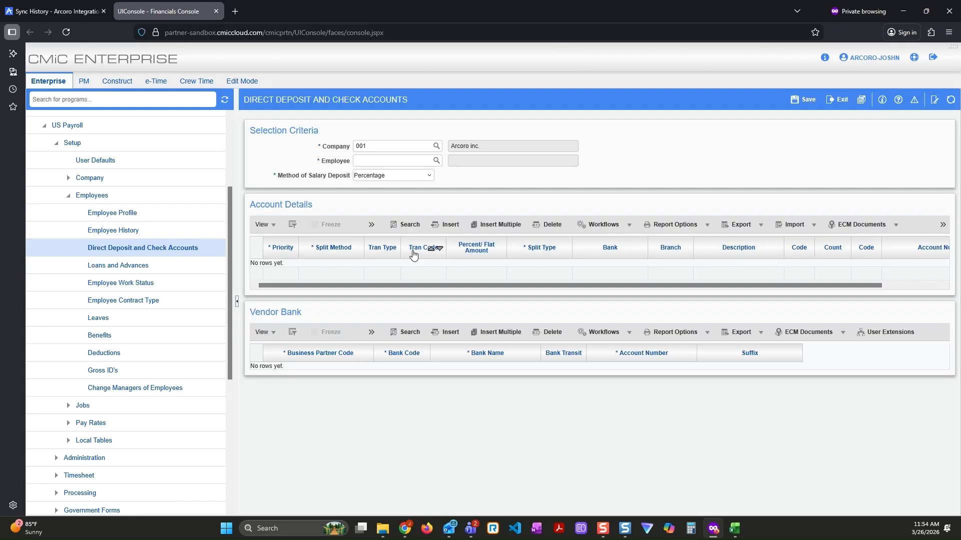
pyautogui.click(381, 160)
pyautogui.write('777')
pyautogui.press('Tab')
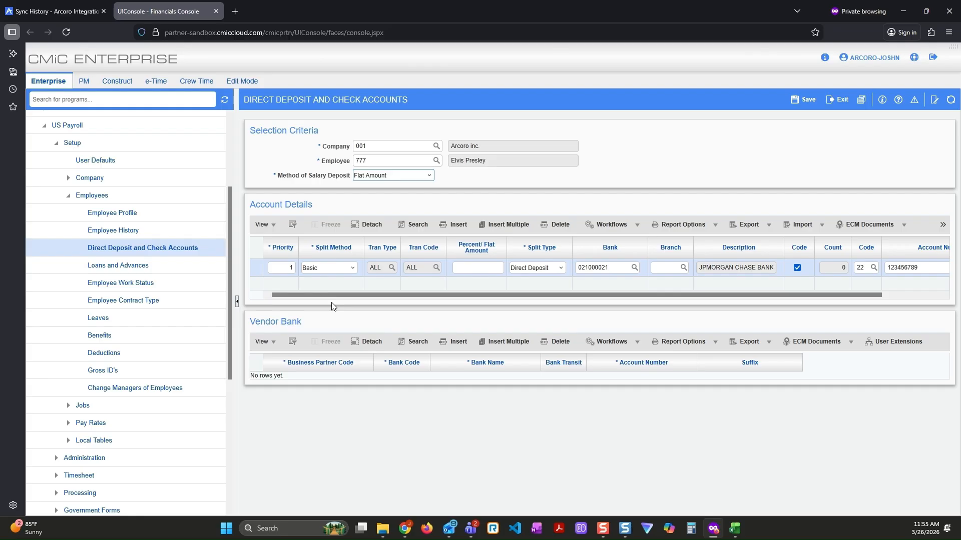
# Return to Employee Profile, find the employee by ID and reopen the profile with the Accountant trade
pyautogui.click(117, 214)
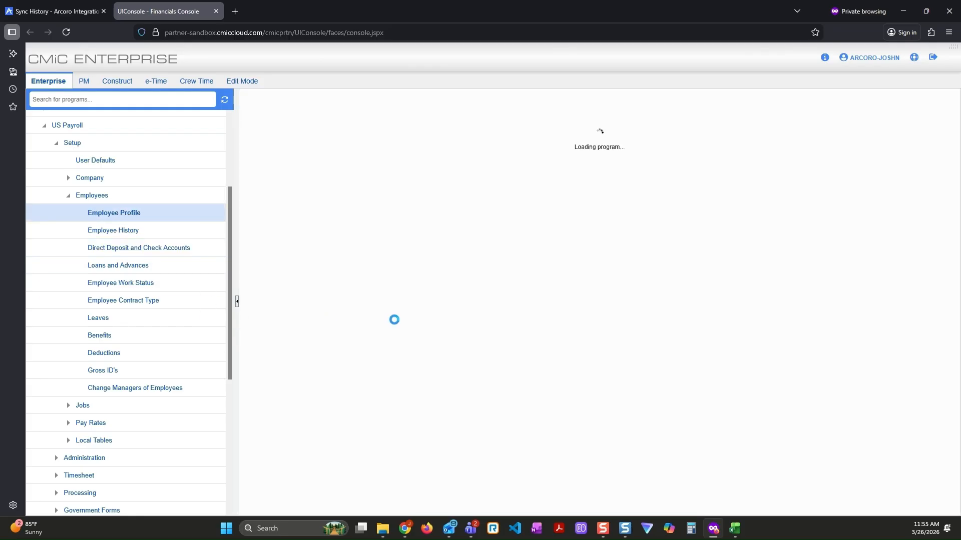
pyautogui.click(320, 410)
pyautogui.write('777')
pyautogui.press('Return')
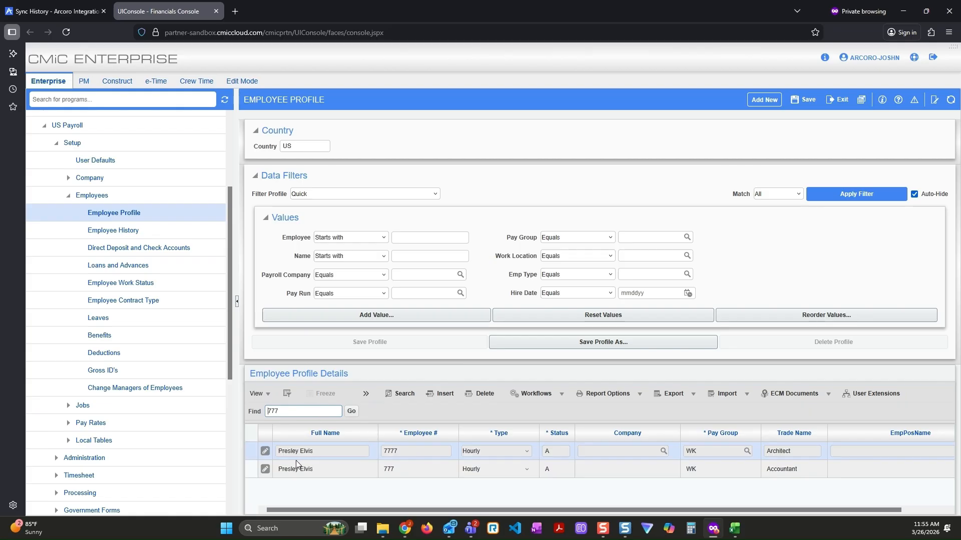
pyautogui.click(277, 470)
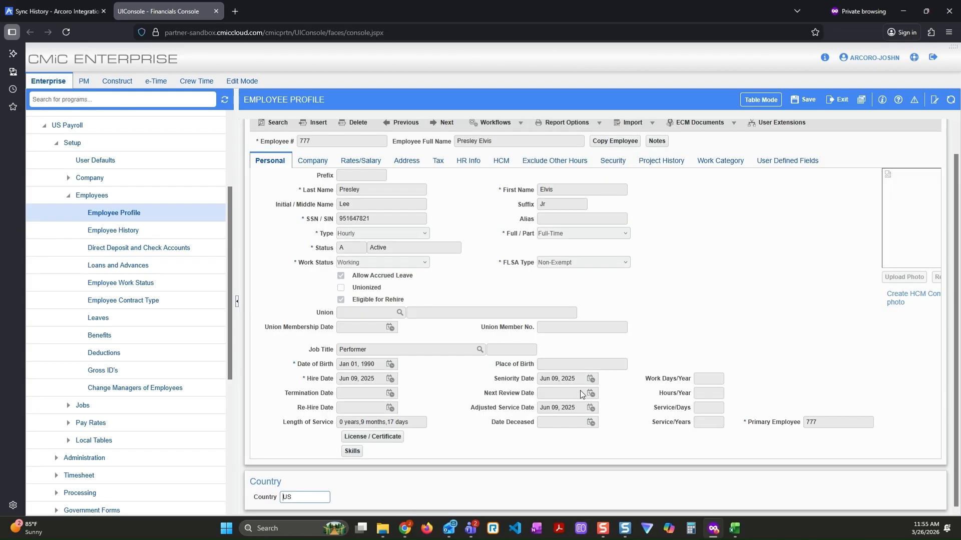